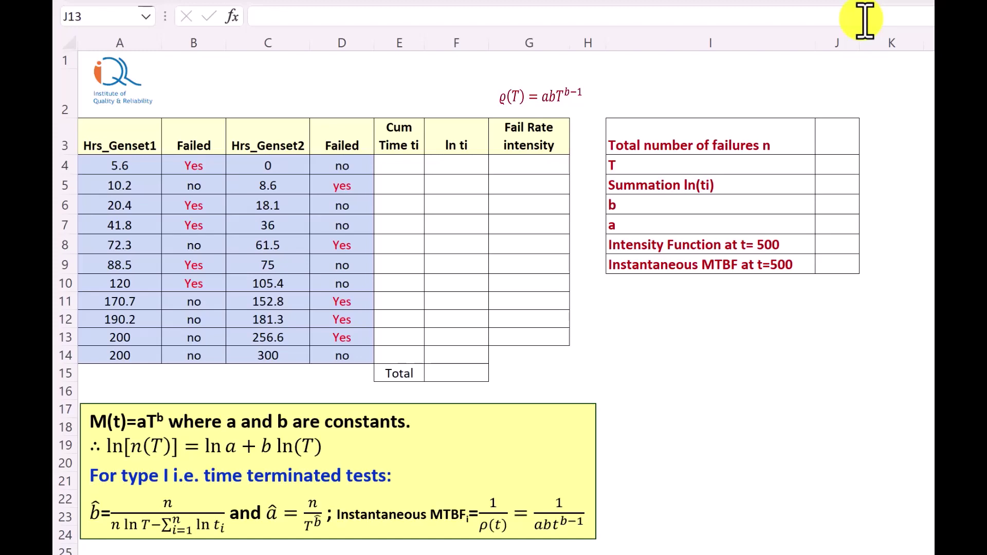
Step: Review the genset data table A3:D14 and the Cum Time ti to Fail Rate headers
left_click(101, 136)
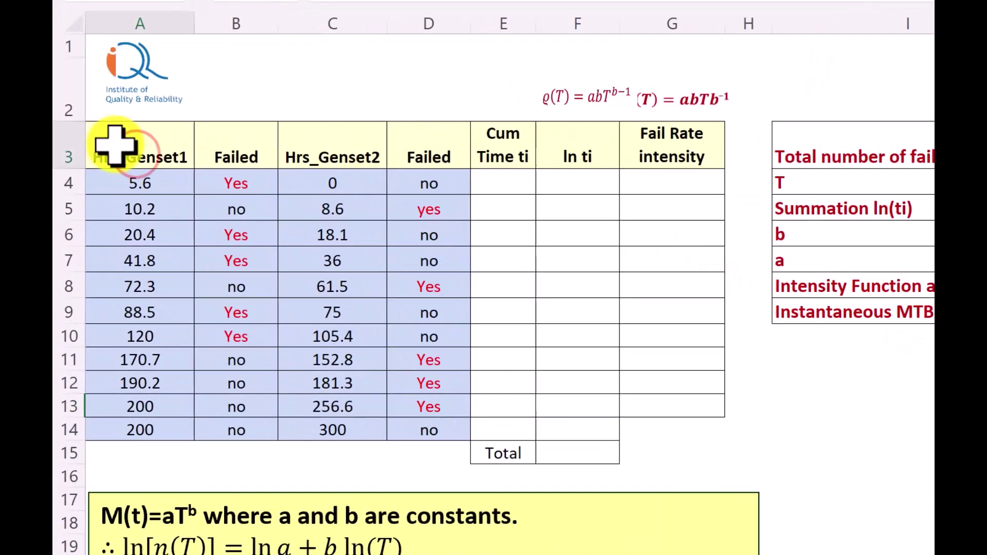
left_click_drag(115, 145, 428, 427)
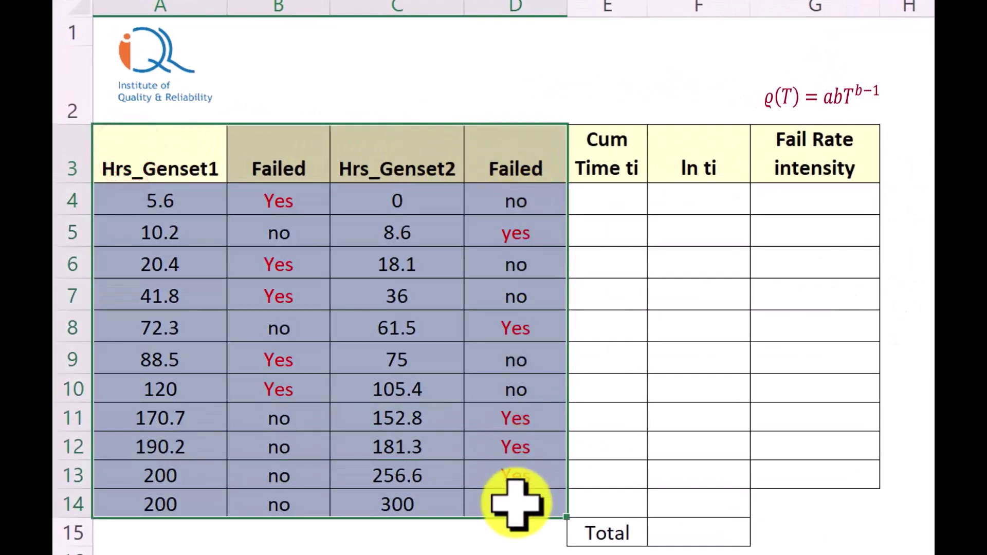
left_click_drag(186, 153, 177, 507)
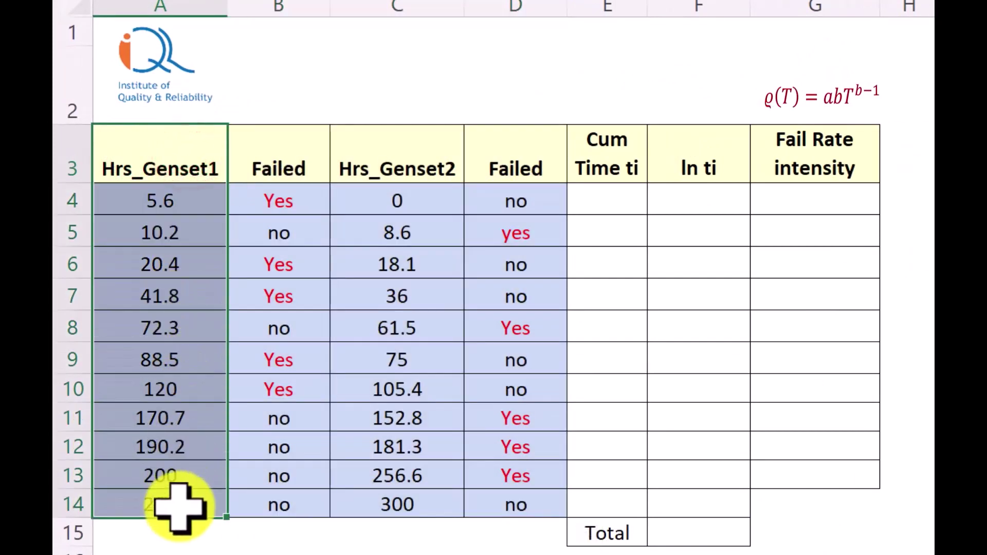
left_click_drag(286, 151, 273, 496)
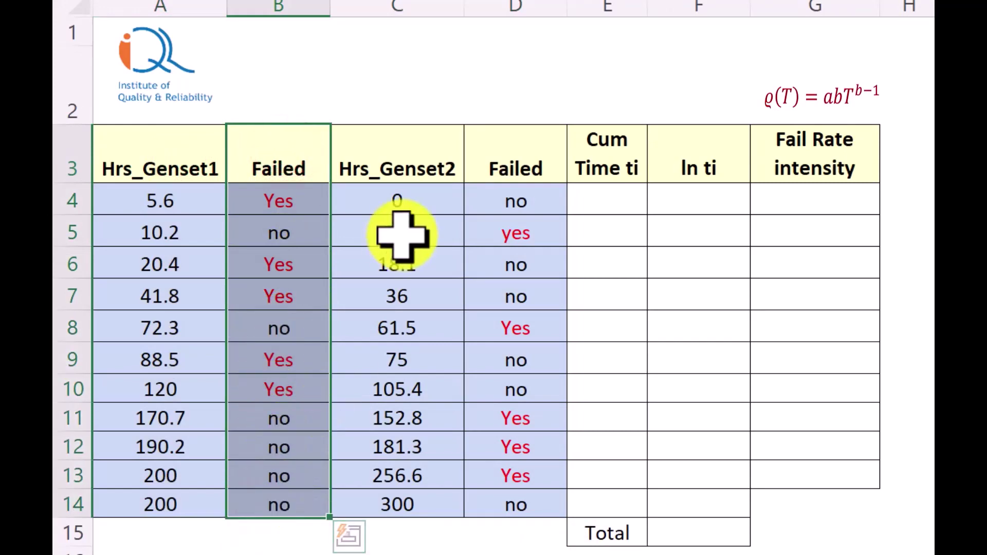
left_click_drag(418, 165, 415, 503)
left_click_drag(516, 149, 528, 502)
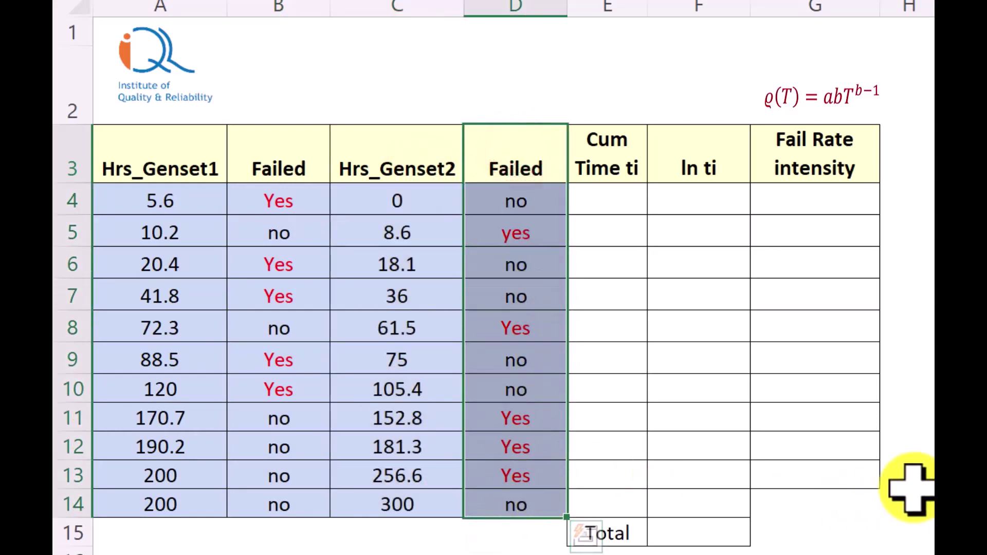
left_click_drag(615, 144, 818, 505)
left_click(882, 381)
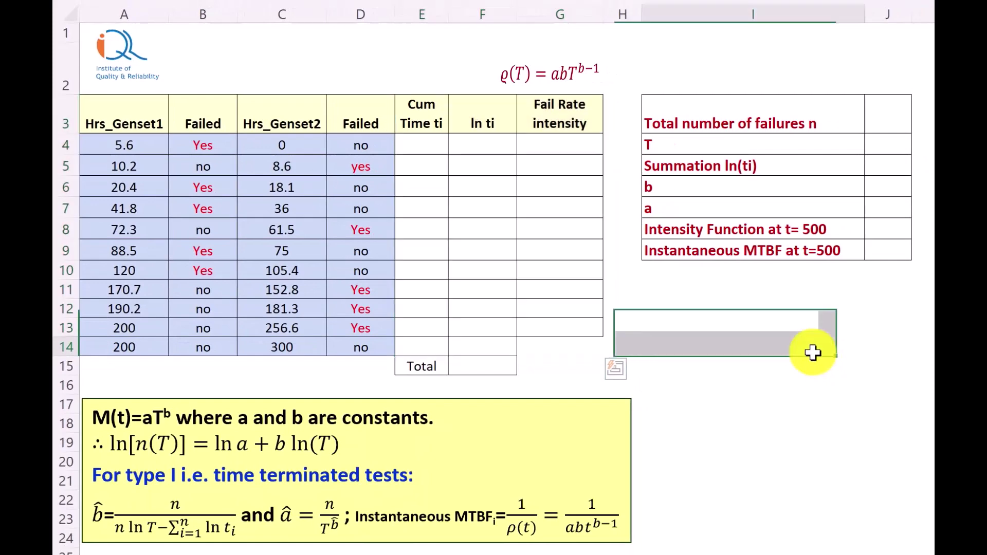
Step: Enter =A4+C4 in E4 and fill it down to E14, ending at 500
left_click(430, 146)
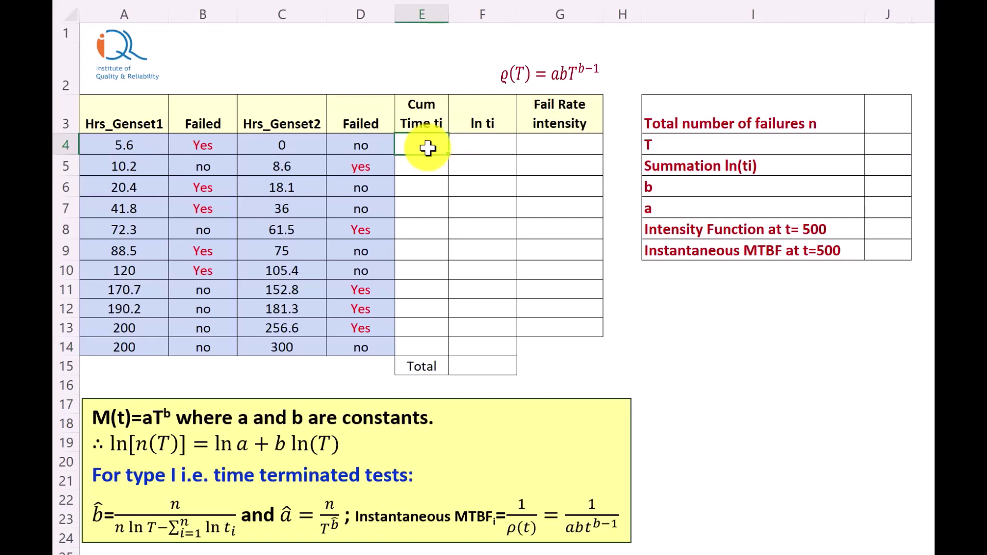
type("=")
left_click(139, 147)
type("+")
left_click(273, 146)
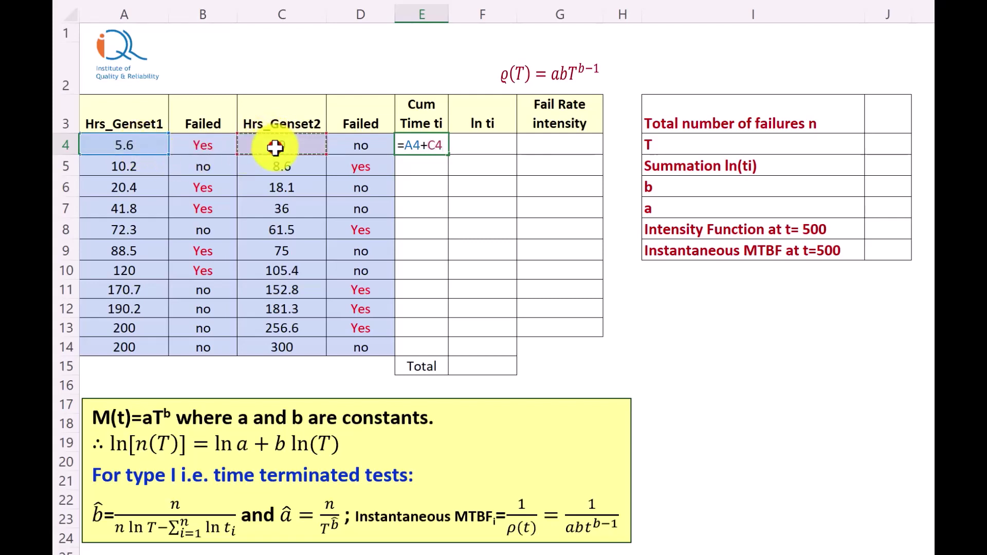
key("Return")
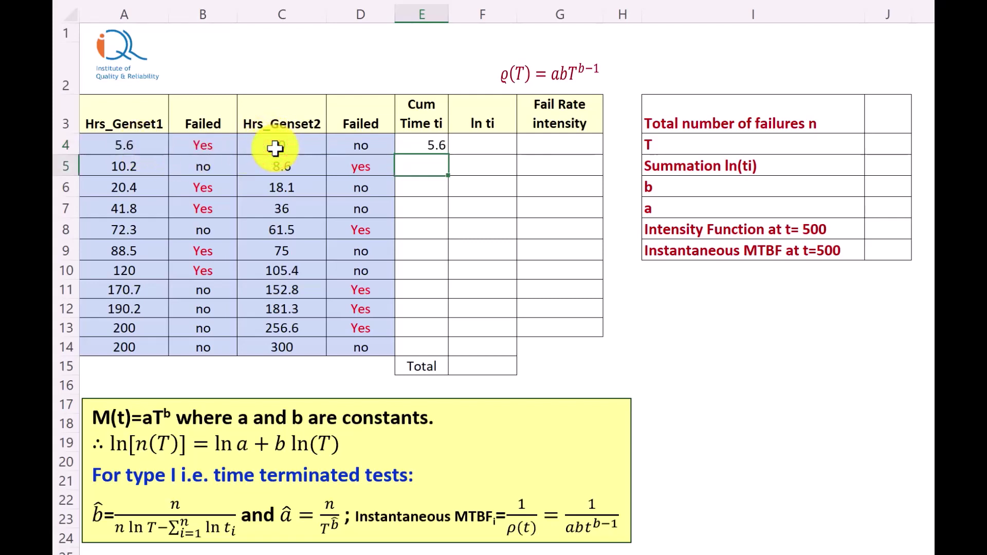
left_click(437, 146)
left_click_drag(448, 155, 417, 354)
left_click(721, 357)
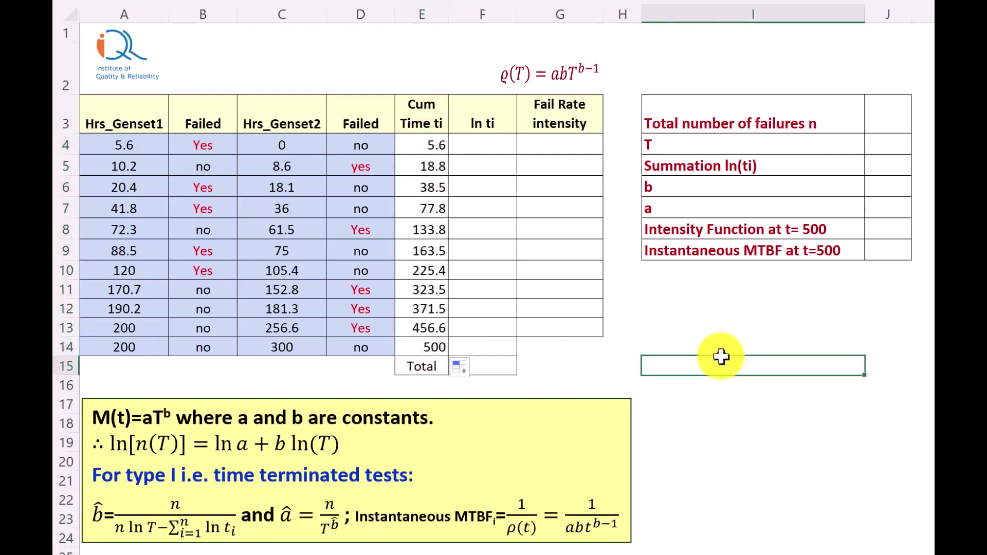
left_click(424, 348)
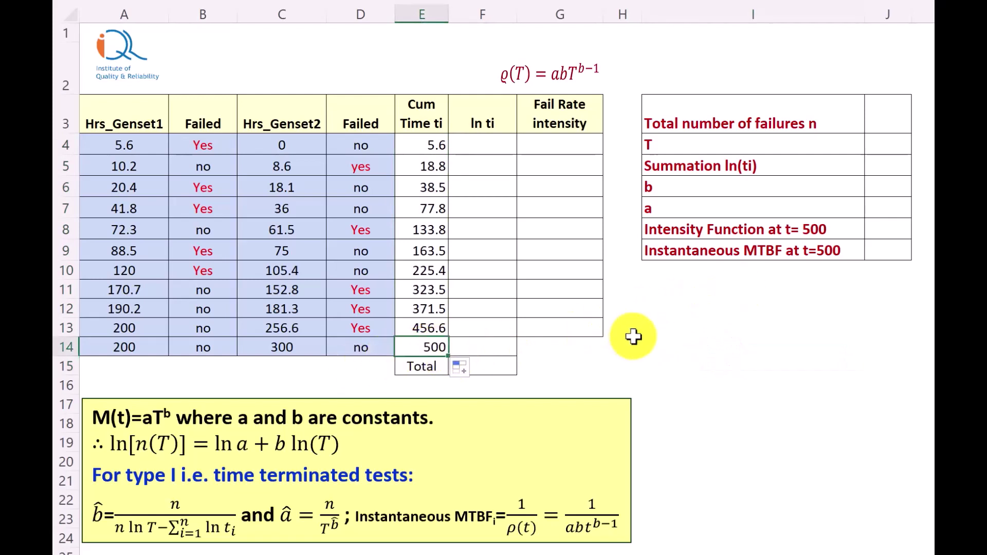
Step: Enter =ln(E4) in F4 and fill it down to F13
left_click(500, 142)
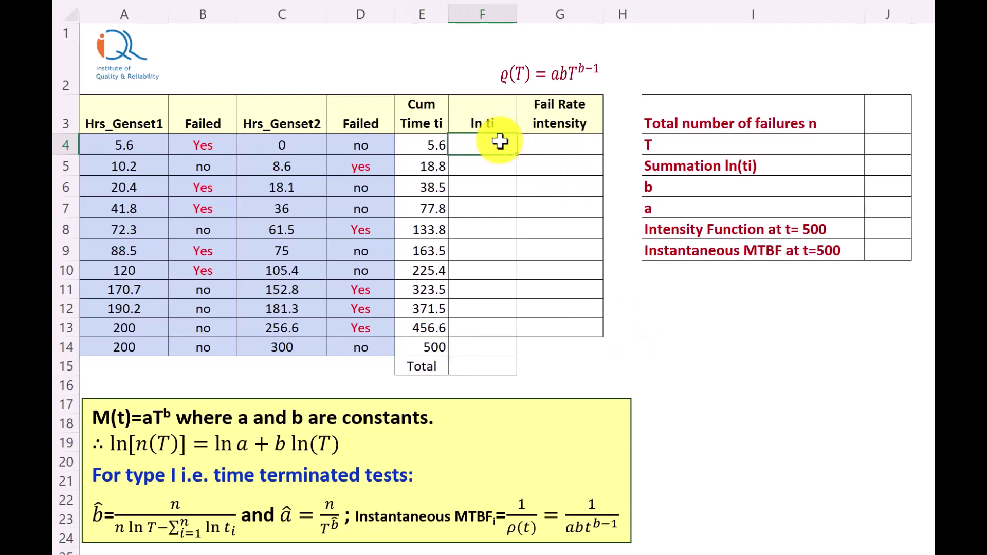
type("=ln(")
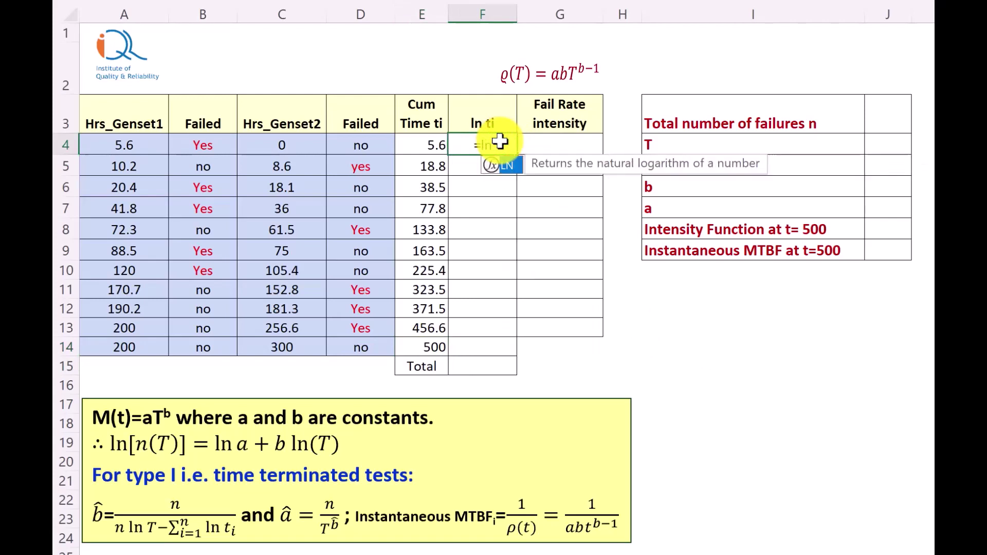
left_click(435, 143)
type(")")
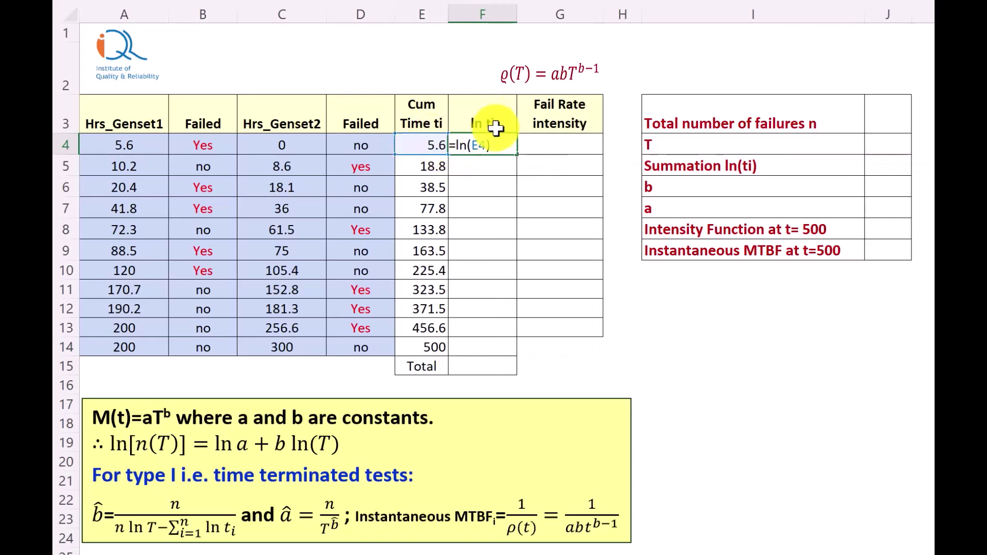
key("Return")
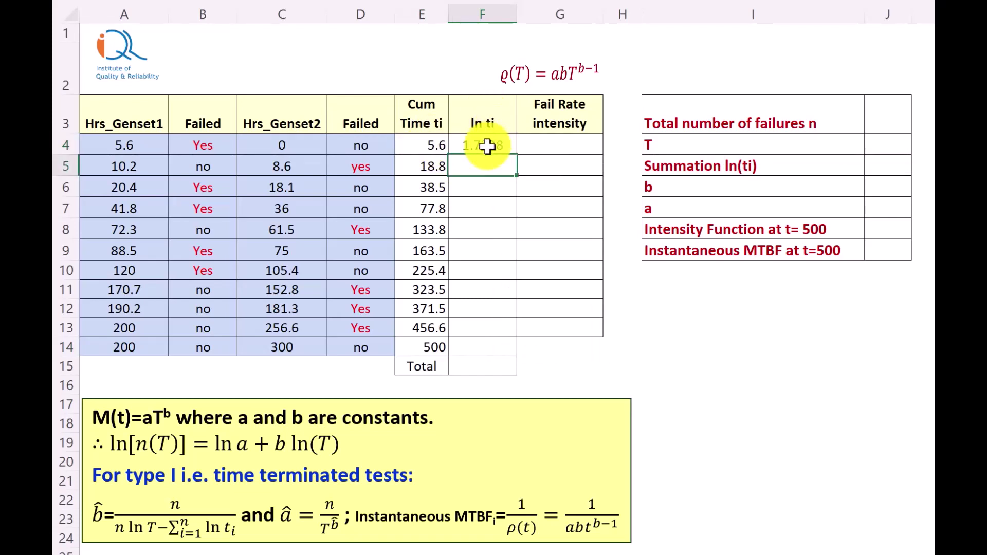
left_click(504, 145)
left_click_drag(516, 155, 522, 331)
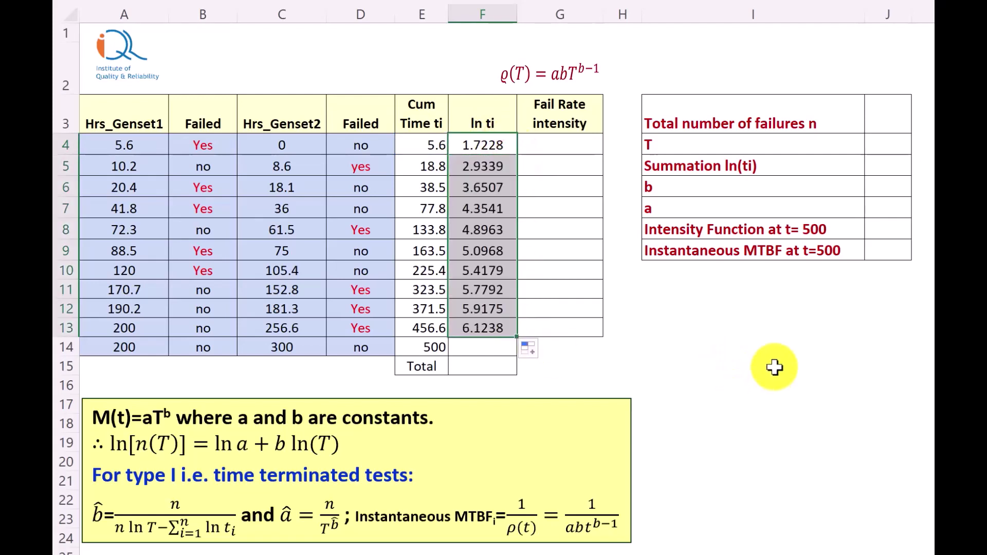
Step: AutoSum the ln ti column in F15, giving a total of 45.8930
left_click(496, 369)
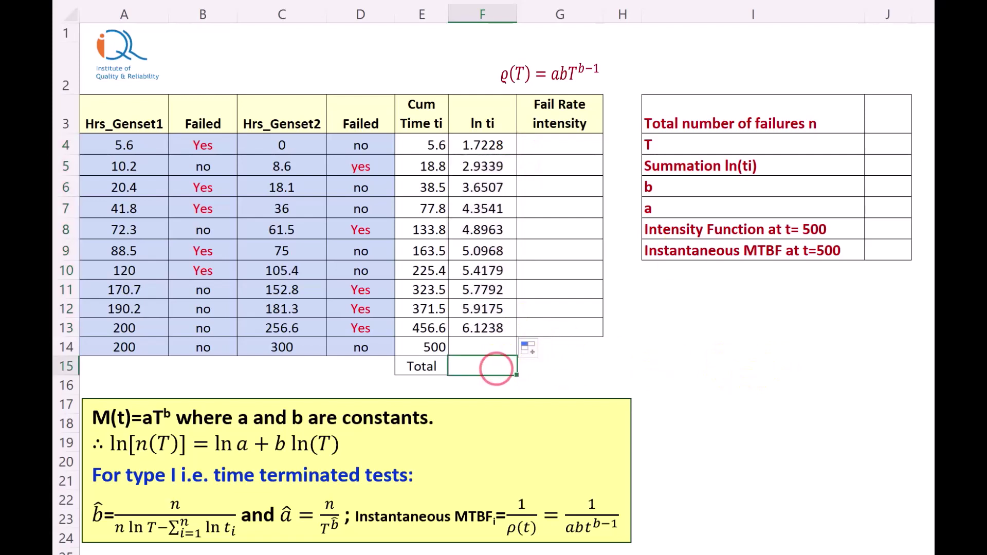
key("alt+equal")
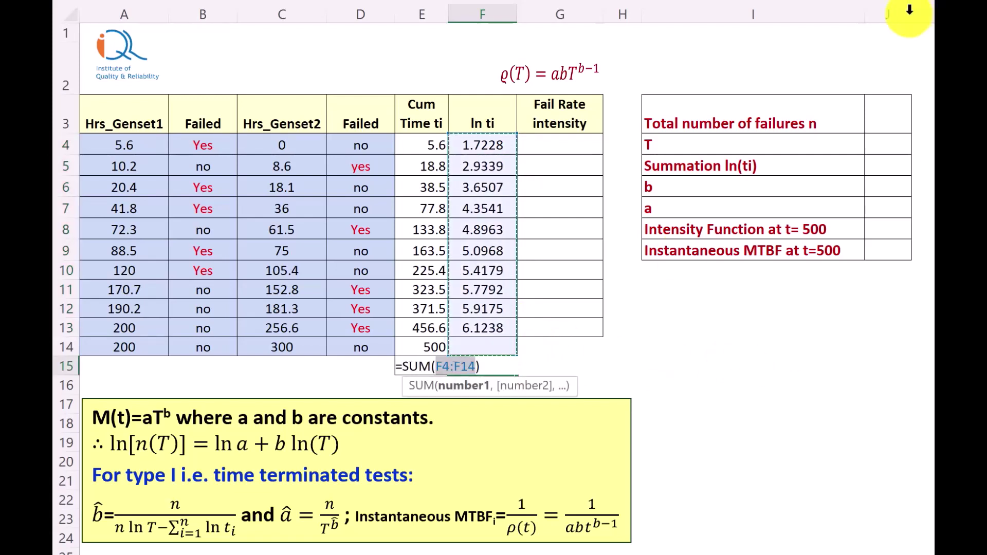
key("Return")
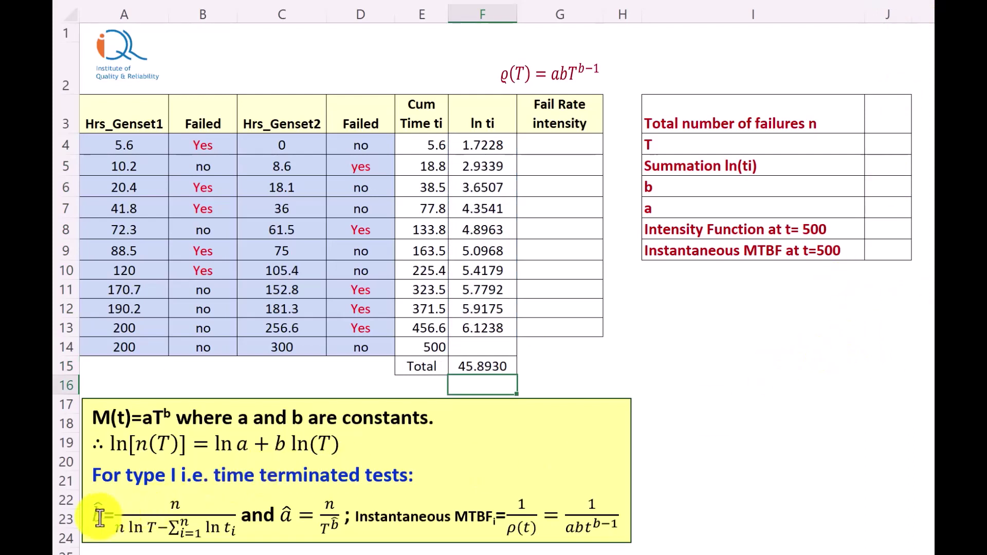
Step: Review the b and a estimator formulas and the summary parameters table
left_click_drag(95, 516, 327, 503)
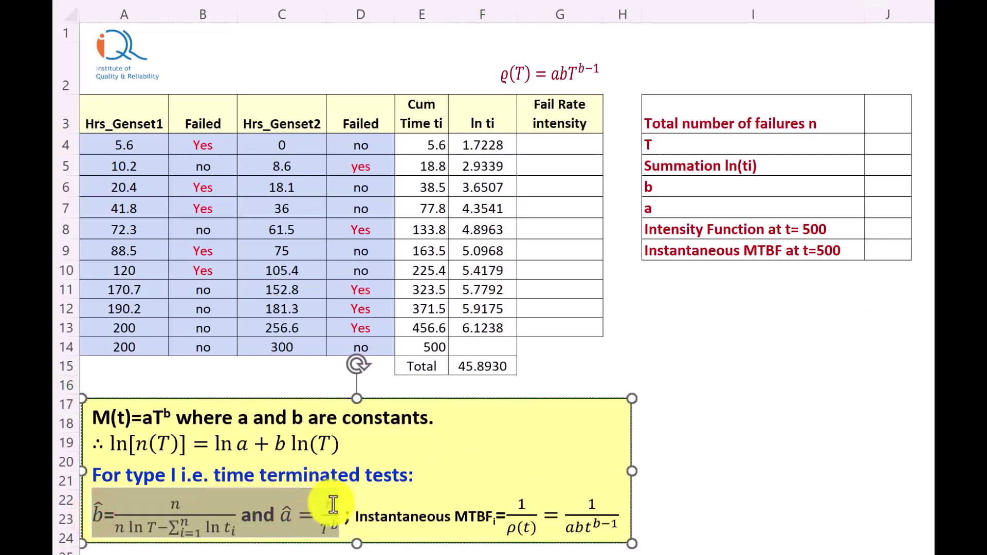
left_click(727, 427)
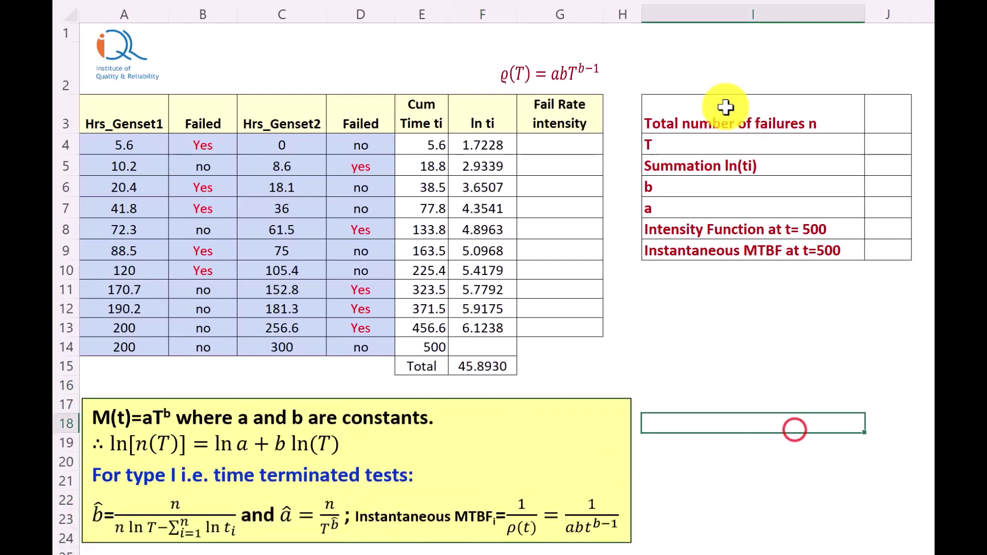
left_click(696, 115)
left_click_drag(796, 141, 813, 269)
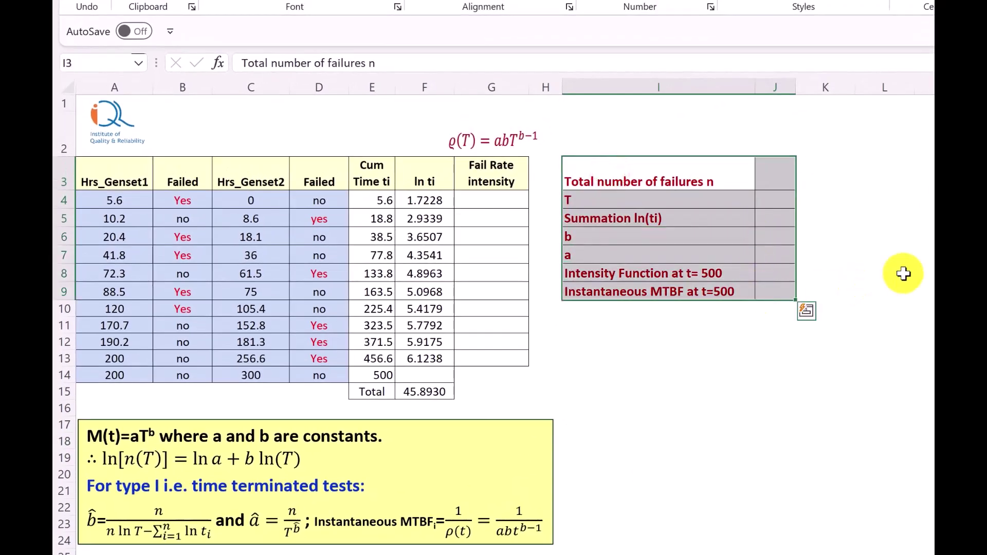
left_click(904, 273)
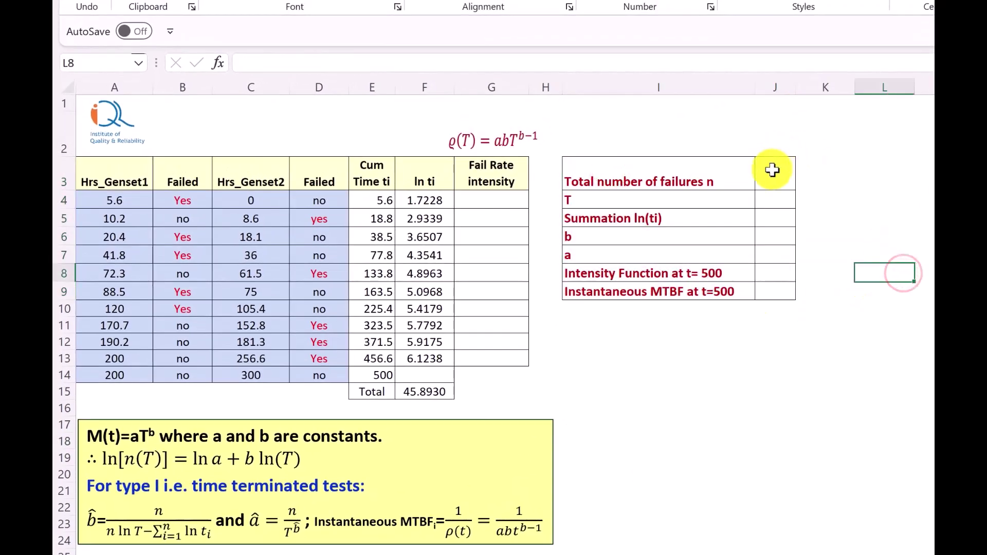
Step: Enter 10 failures, T = 500, and link Summation ln(ti) to the 45.89 total
left_click(772, 171)
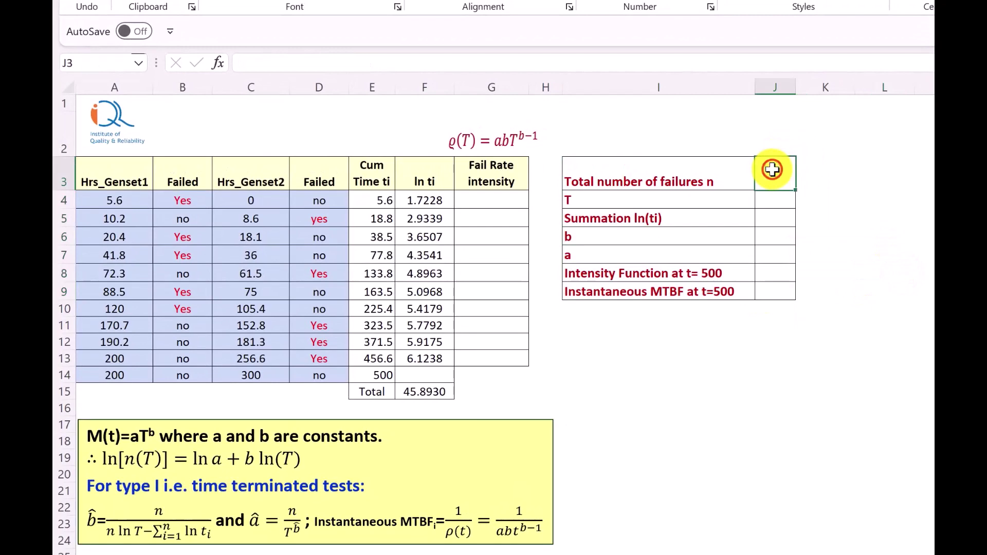
type("10")
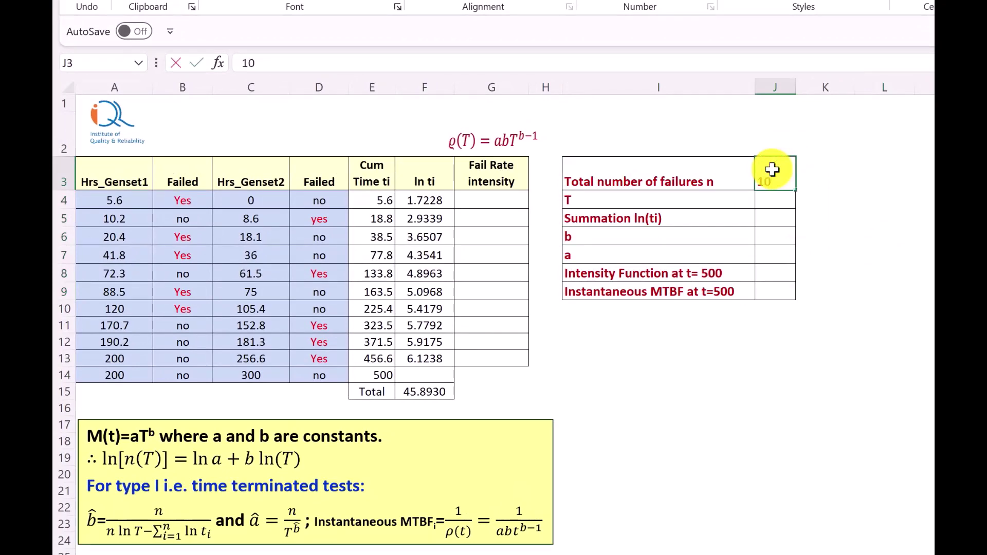
left_click(785, 200)
type("500")
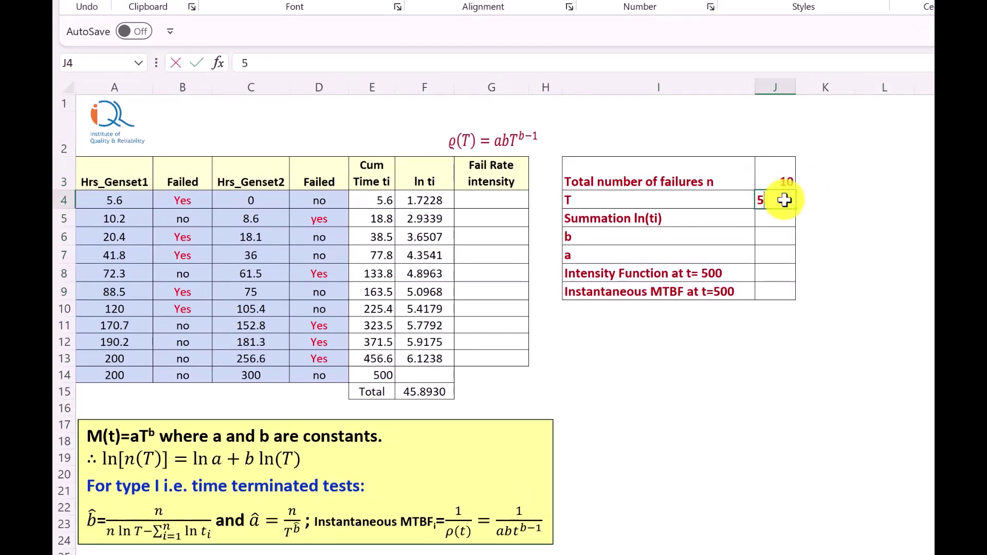
left_click(778, 224)
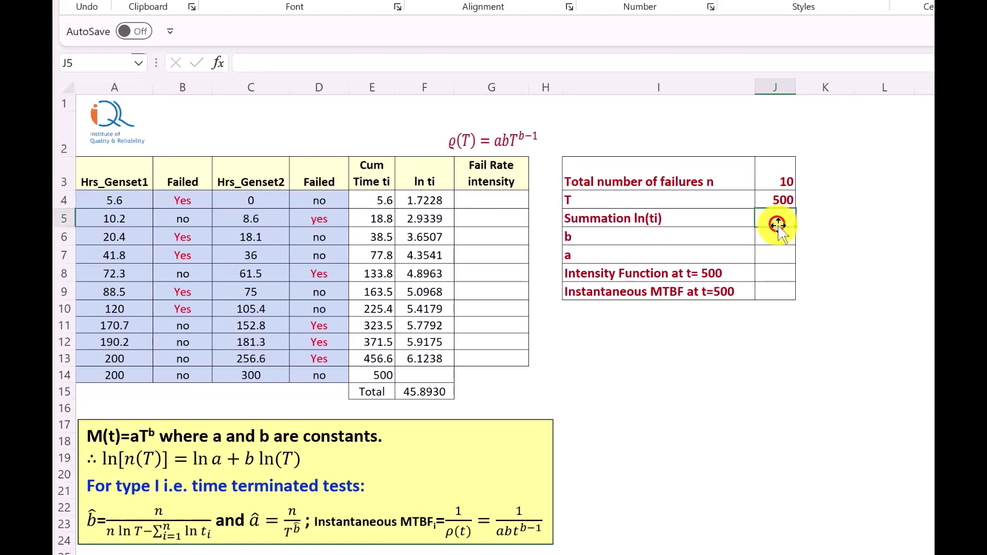
type("=")
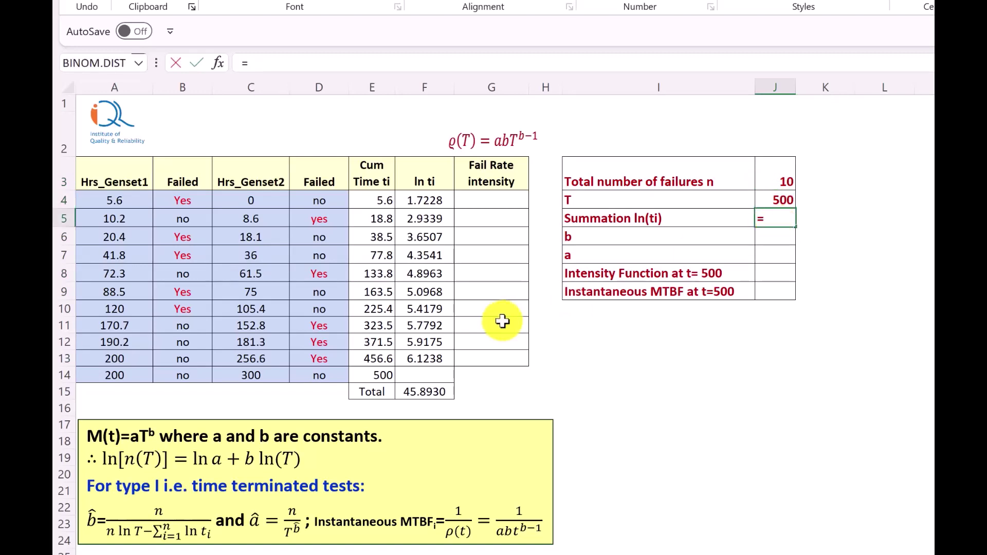
left_click(421, 392)
key("Return")
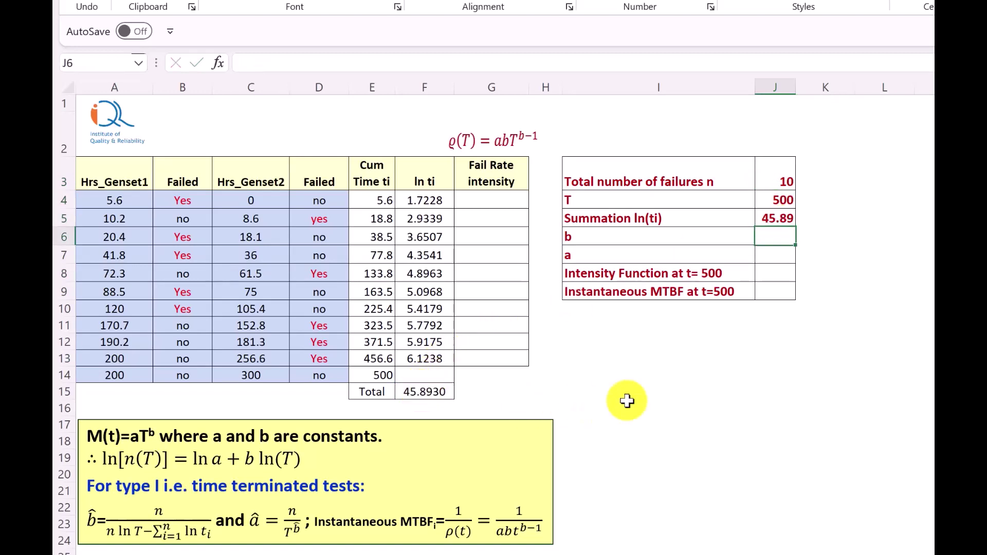
type("=10/(")
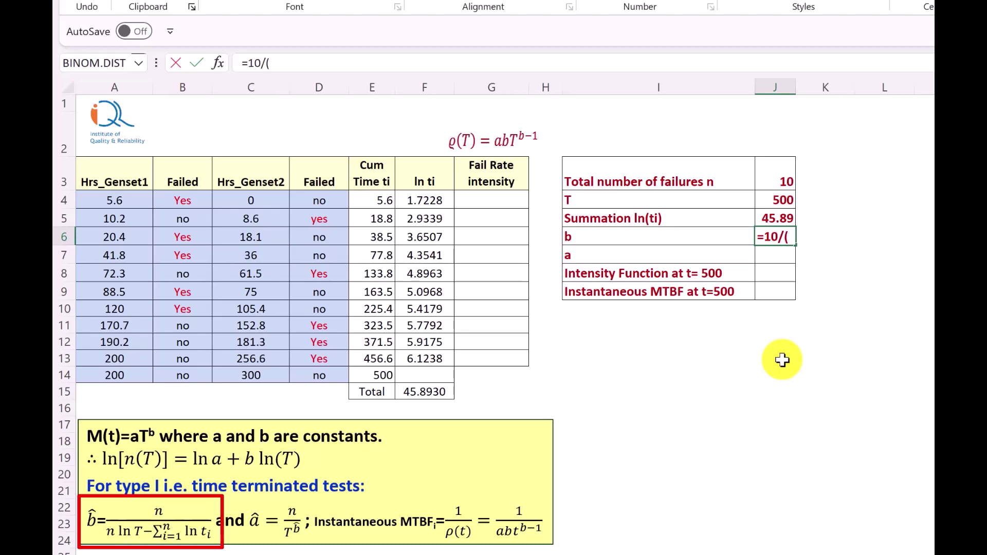
Step: Enter b as =10/(10*ln(500)-J5), giving 0.615
type("10*l")
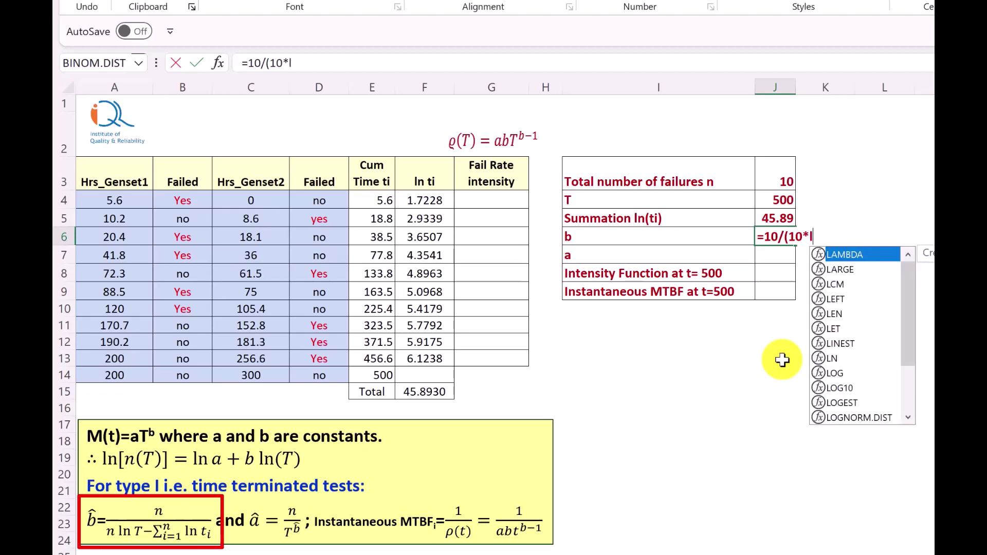
type("n")
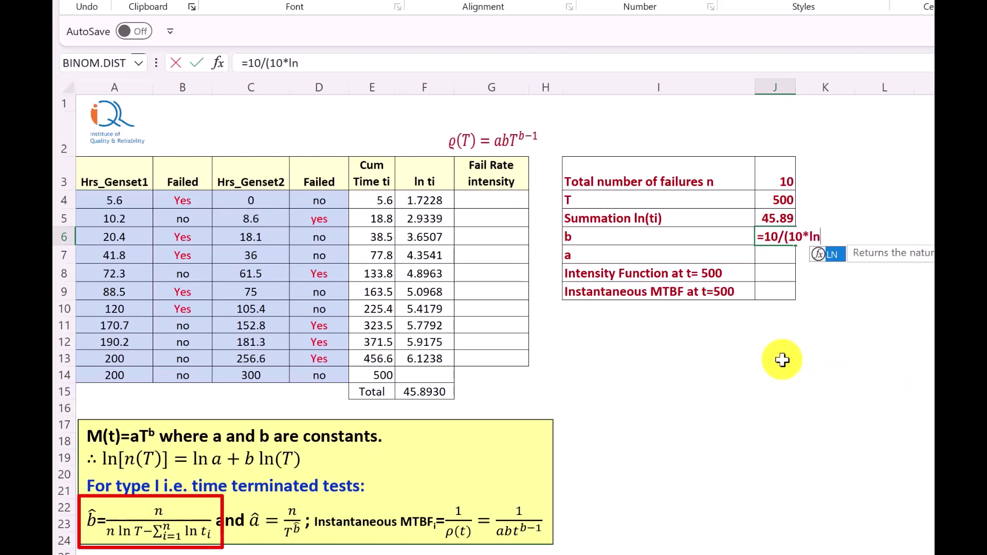
type("(500)")
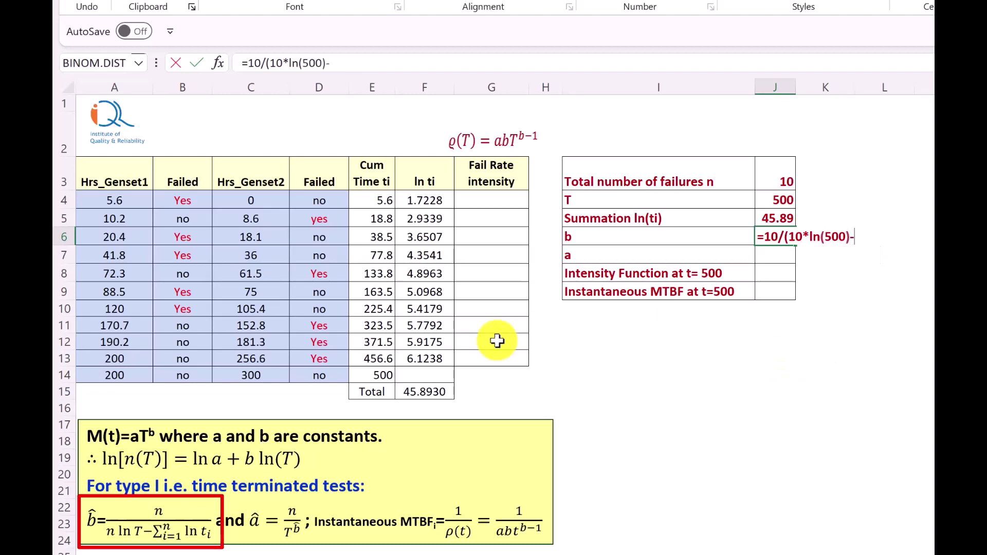
type("-")
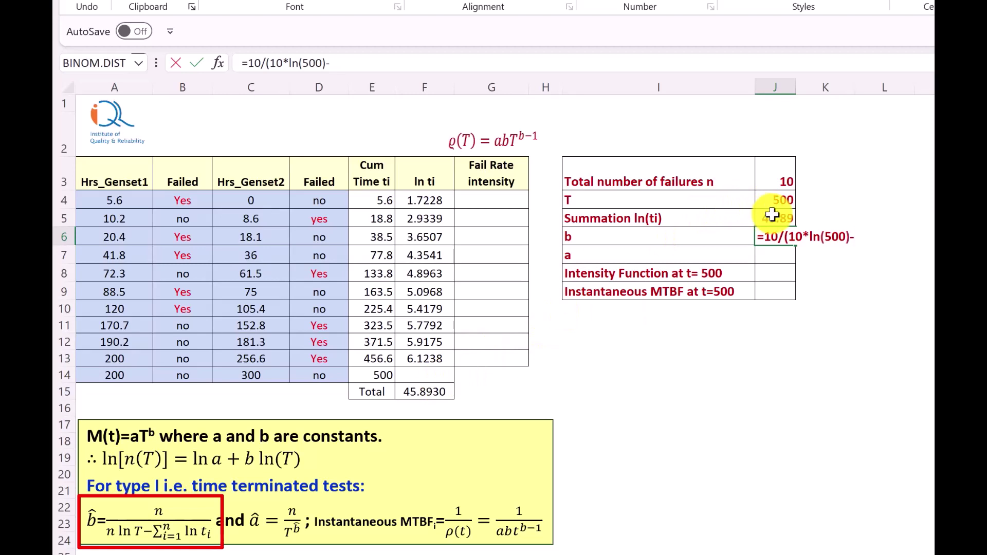
left_click(766, 219)
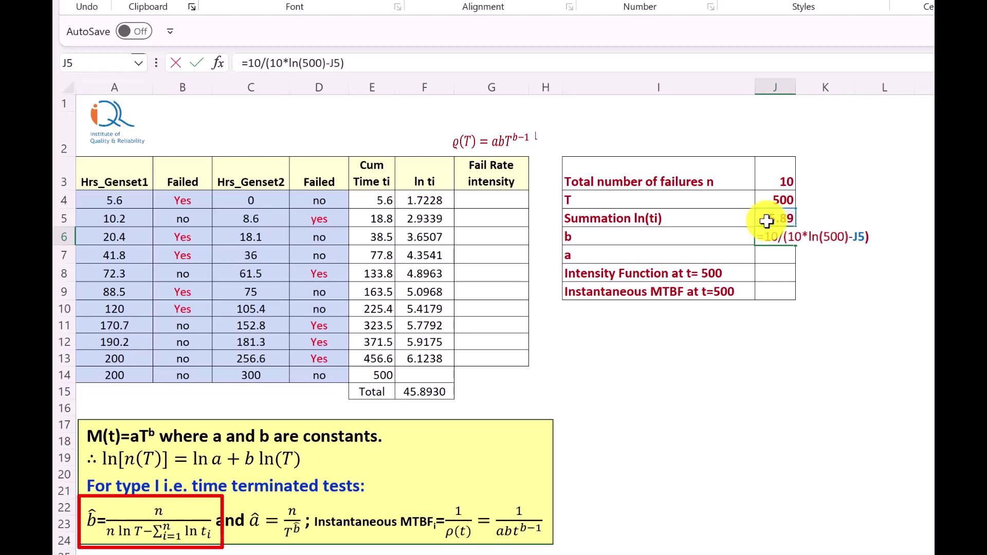
key("Return")
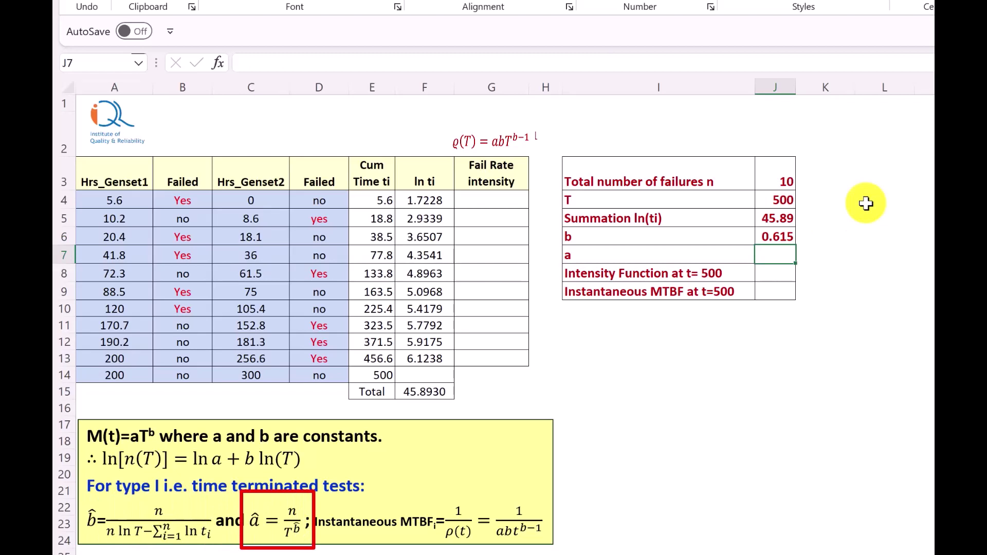
Step: Enter a in J7 as =10/(500^J6), giving 0.218
type("=10/")
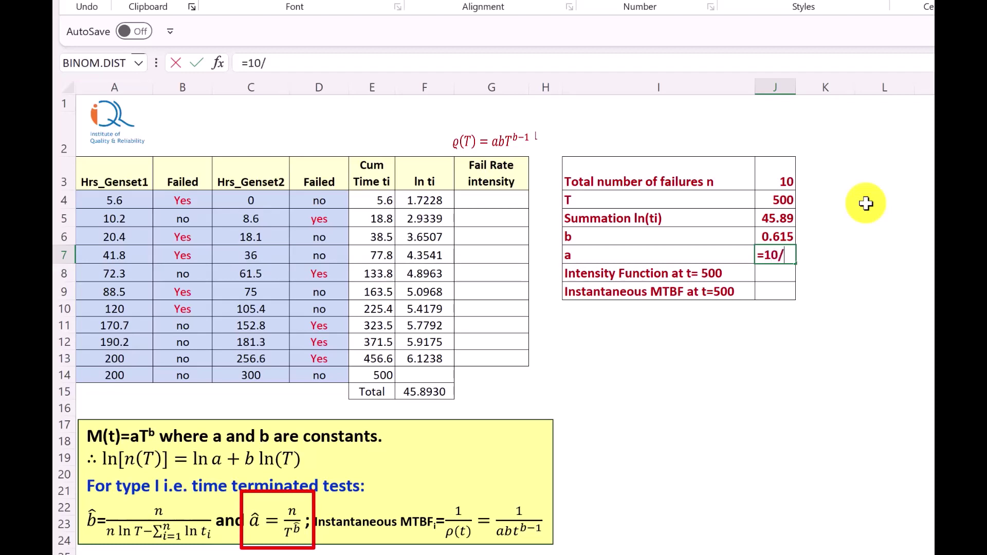
type("500^")
left_click(775, 236)
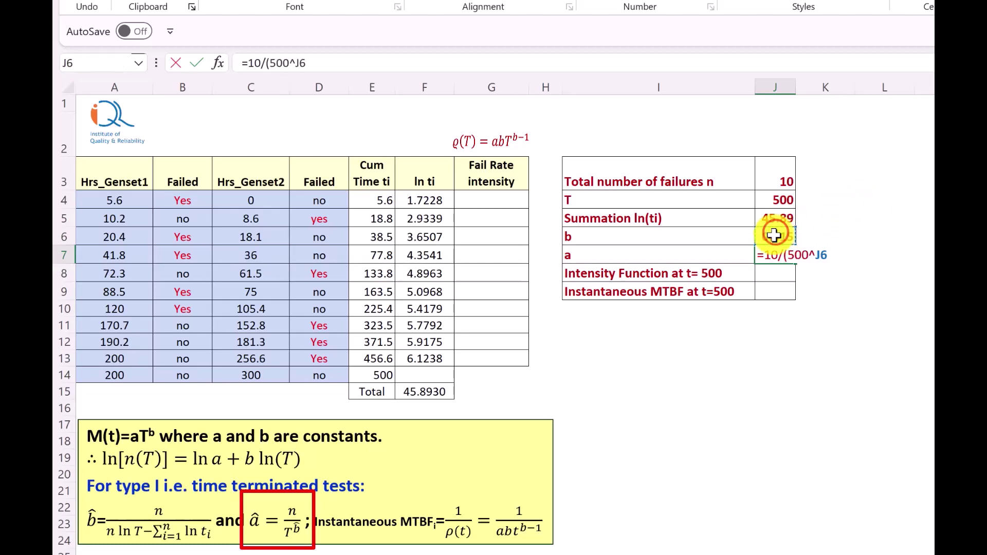
key("Return")
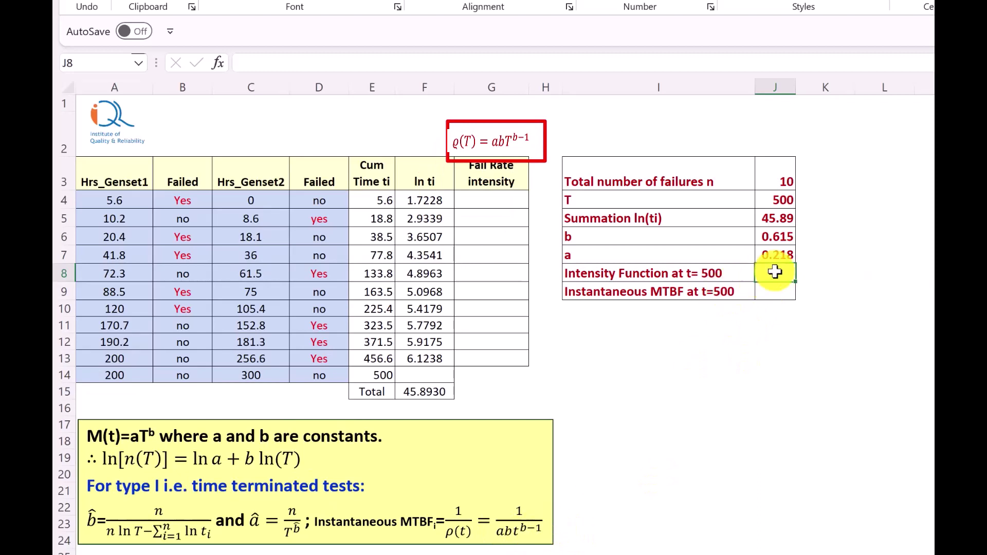
Step: Enter the intensity in J8 as =J7*J6*(500)^(J6-1), giving 0.012
type("=")
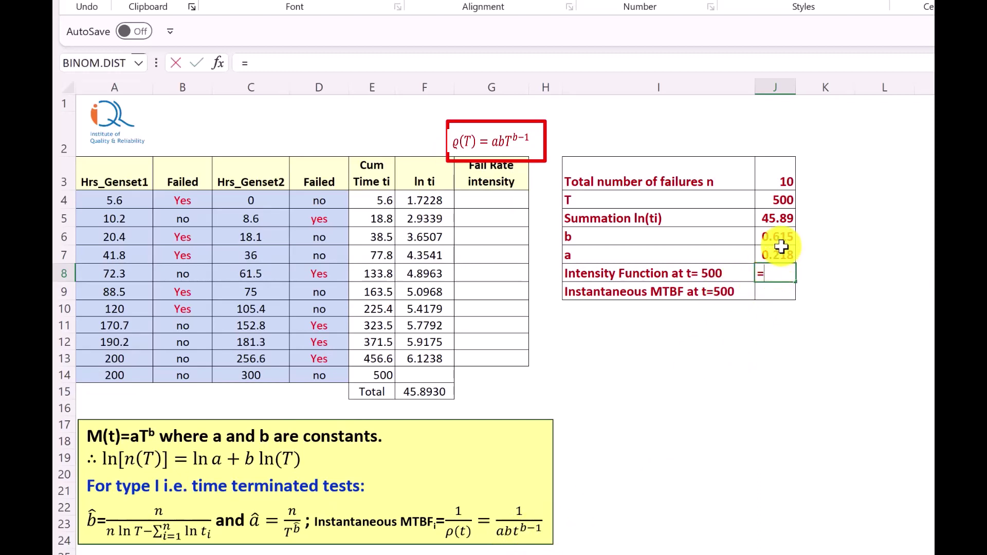
left_click(776, 252)
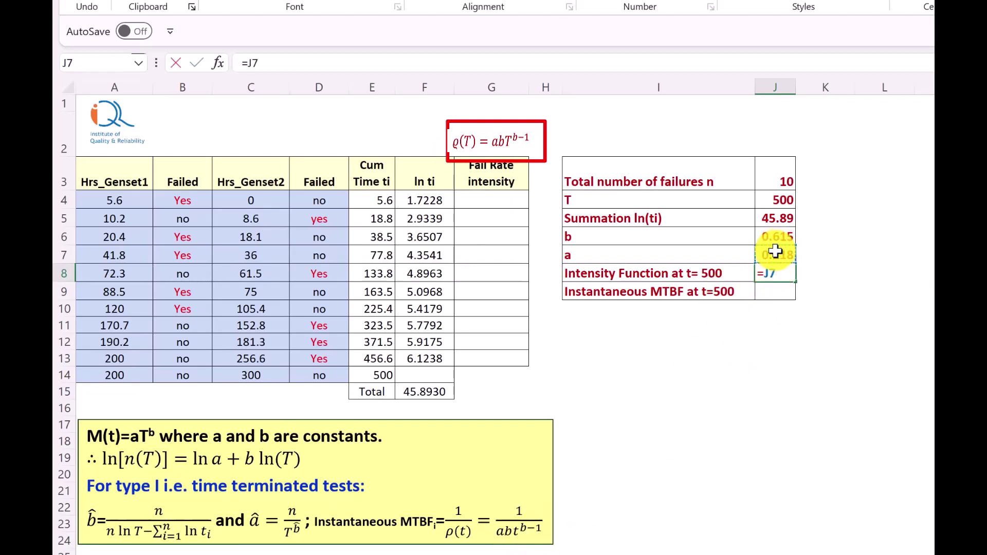
type("*")
left_click(778, 240)
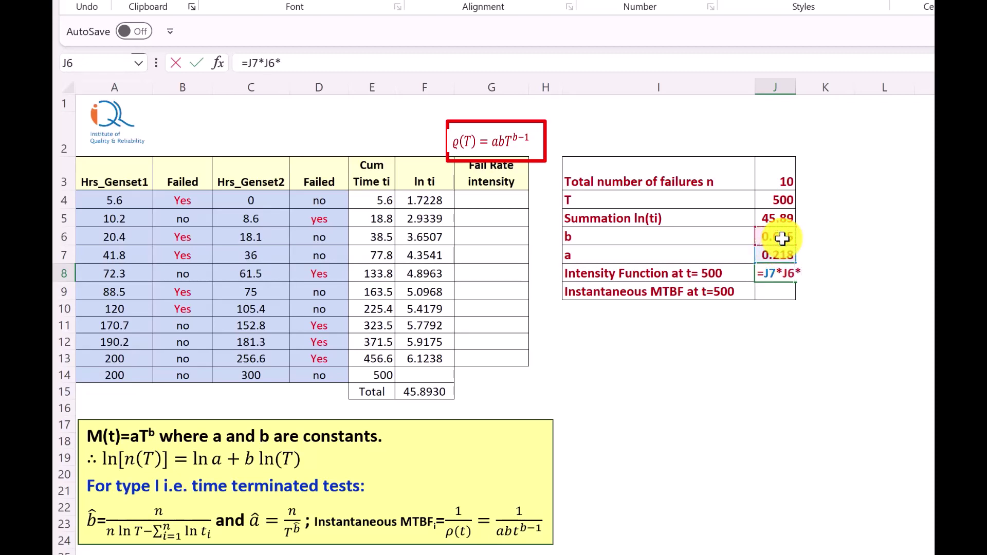
type("*(500)^(")
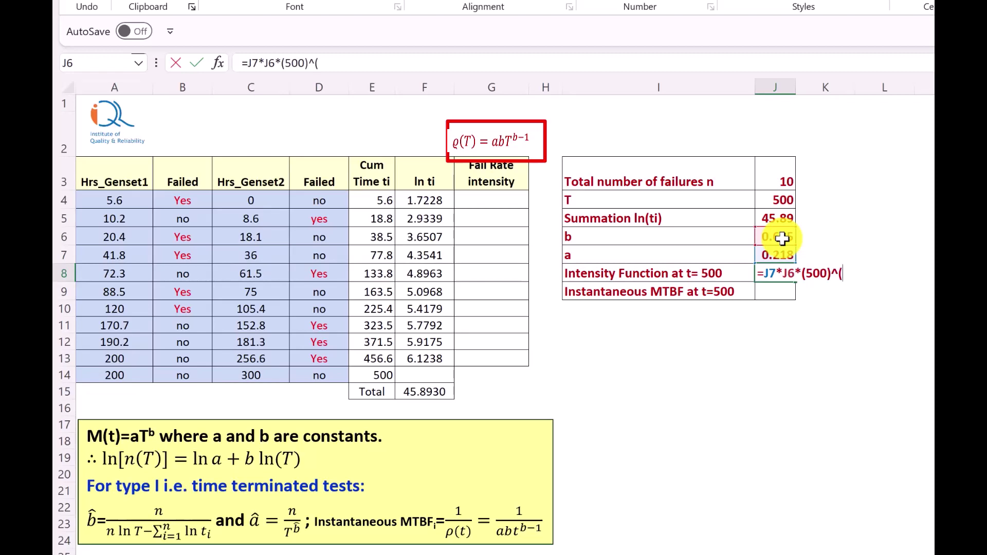
left_click(782, 238)
type("-1")
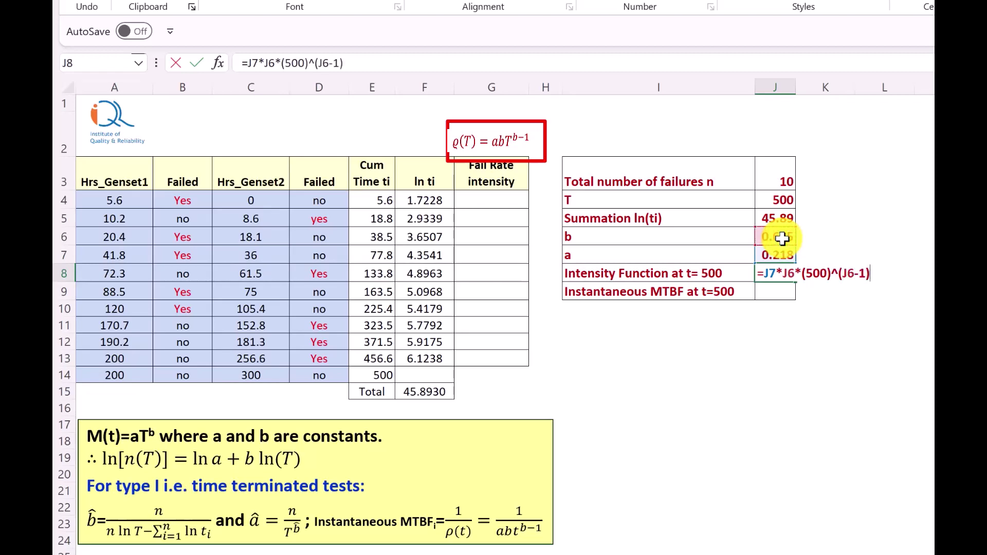
key("Return")
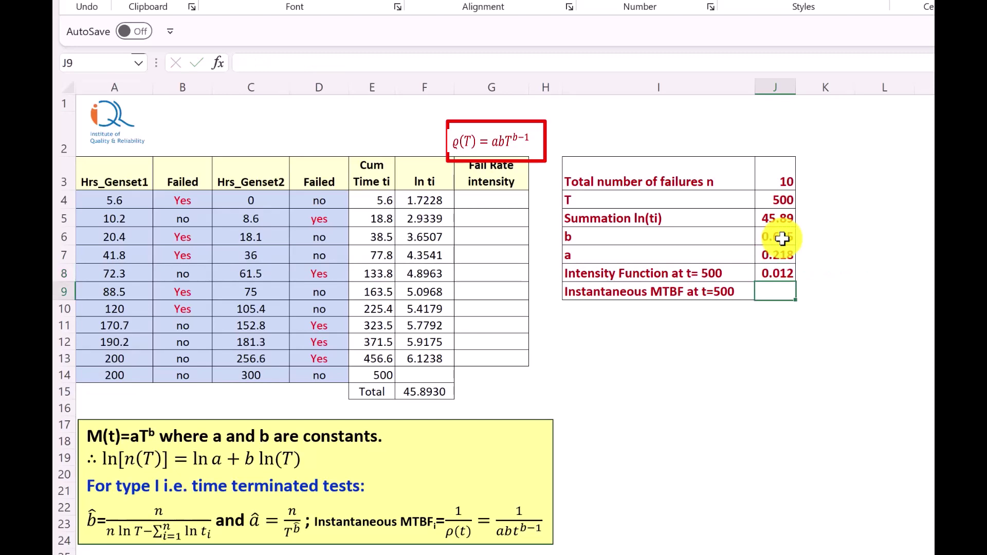
Step: Enter the MTBF in J9 as =1/J8, showing 81.27
left_click(780, 292)
type("=")
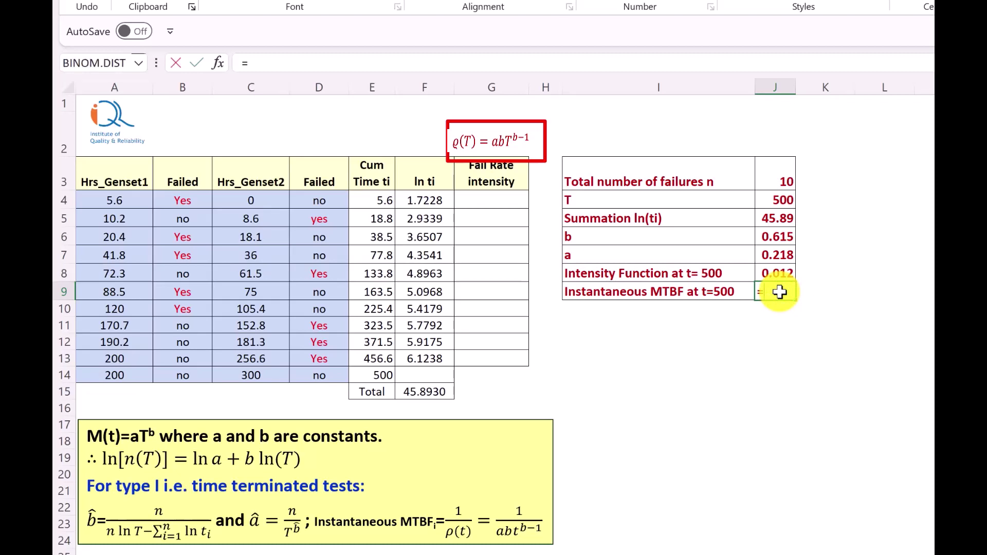
type("1/")
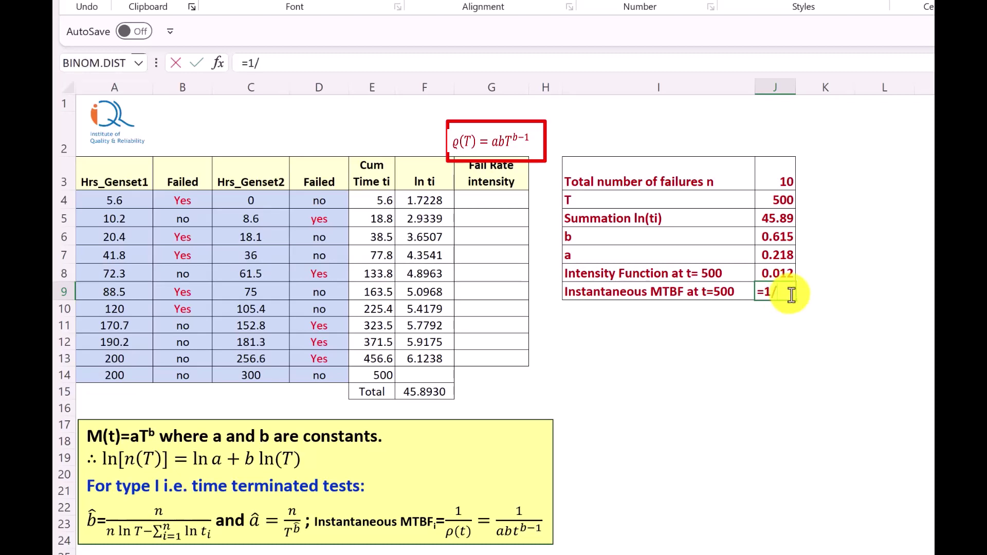
left_click(788, 271)
key("Return")
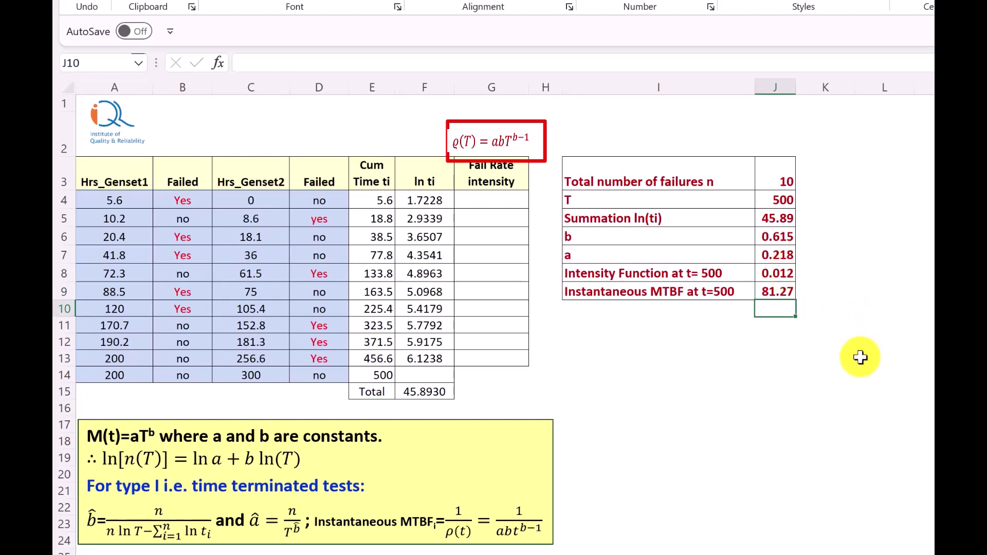
left_click(493, 201)
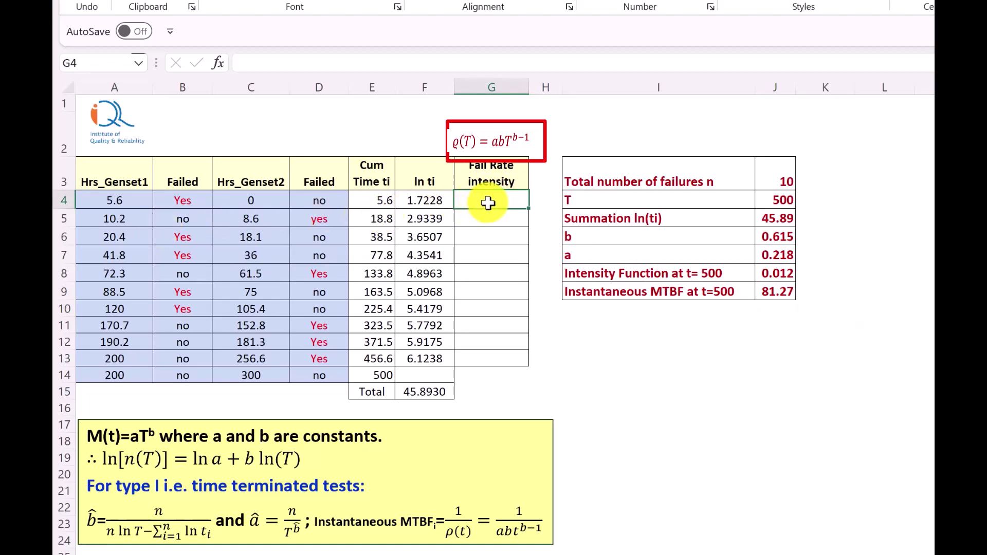